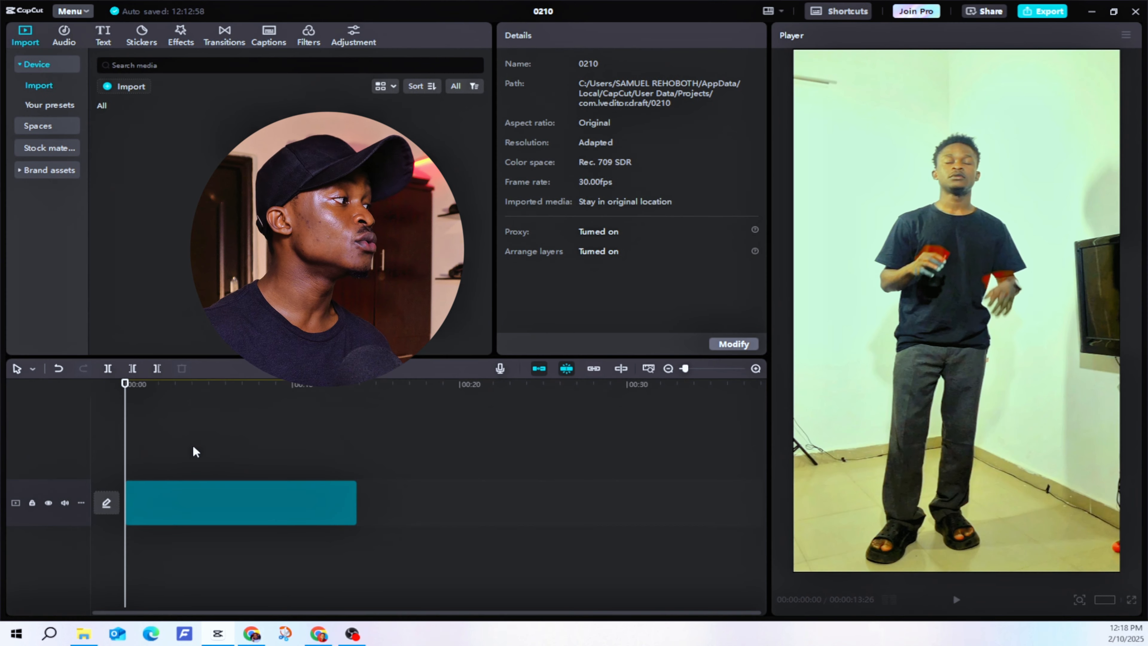
# Step: Select the video clip and generate automatic English captions for it
pyautogui.click(192, 446)
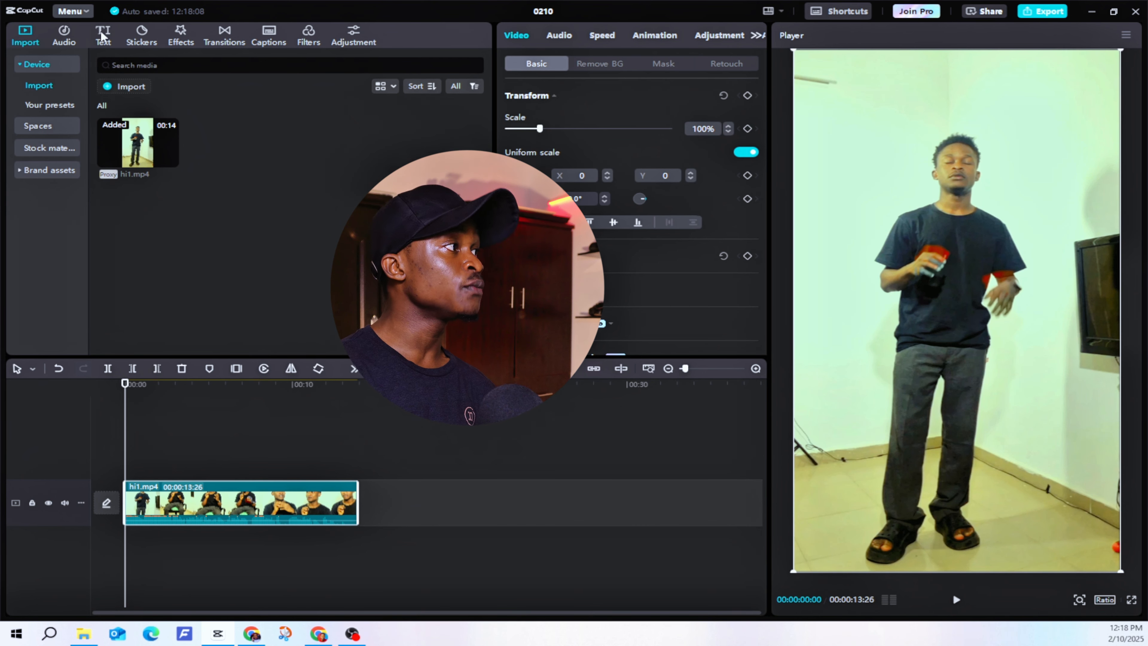
pyautogui.click(107, 42)
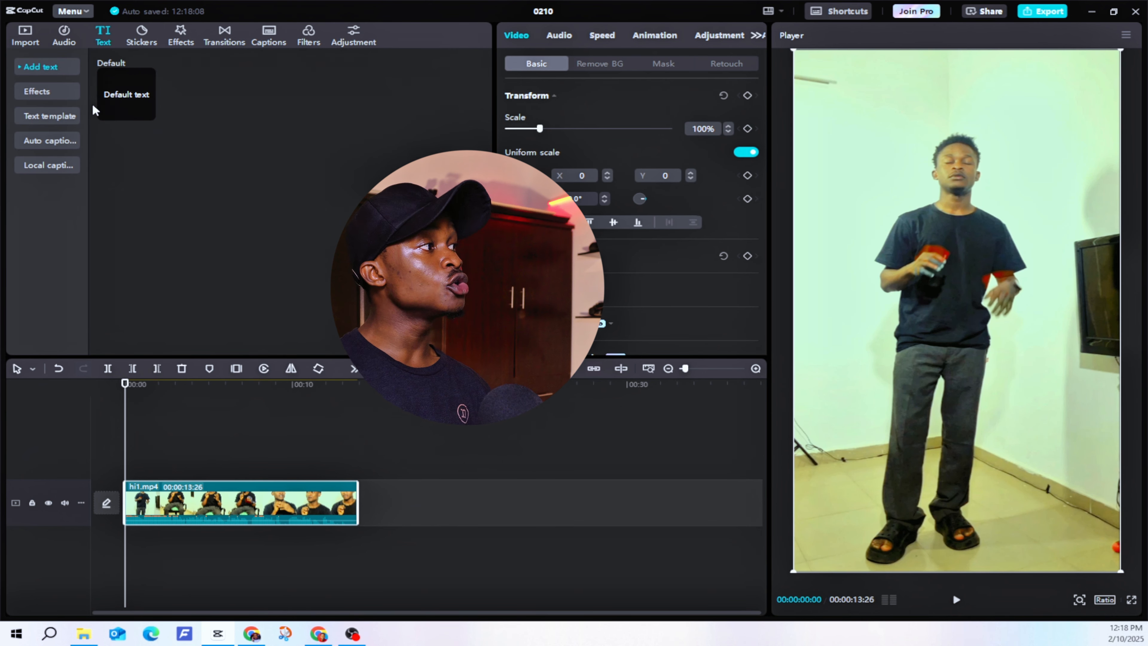
pyautogui.click(59, 142)
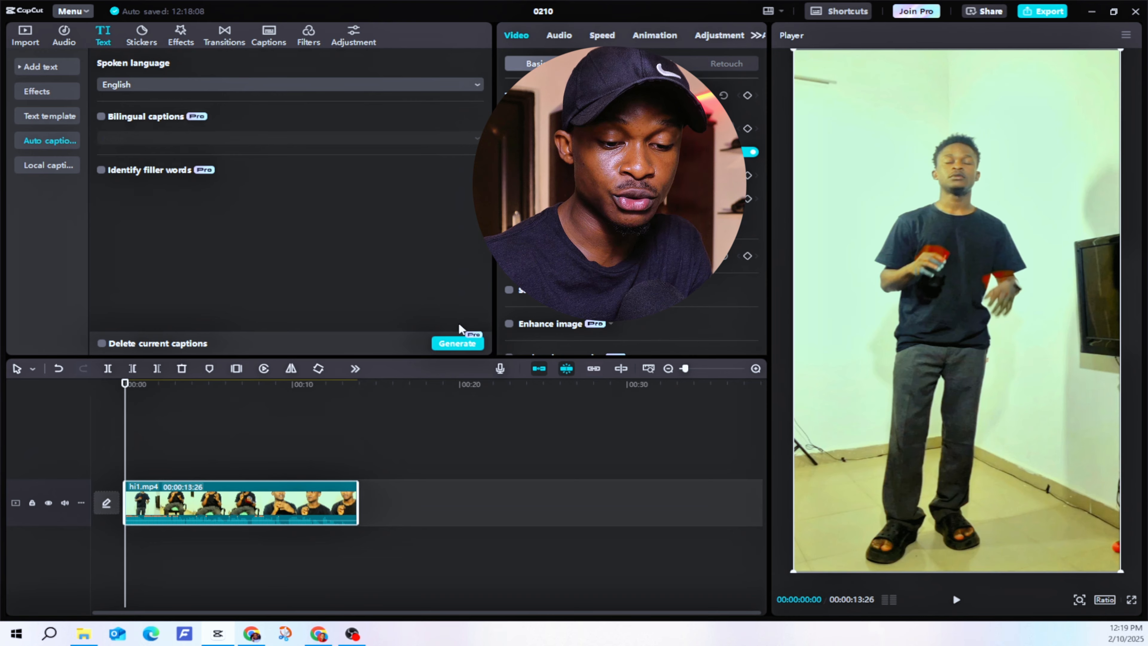
pyautogui.click(441, 344)
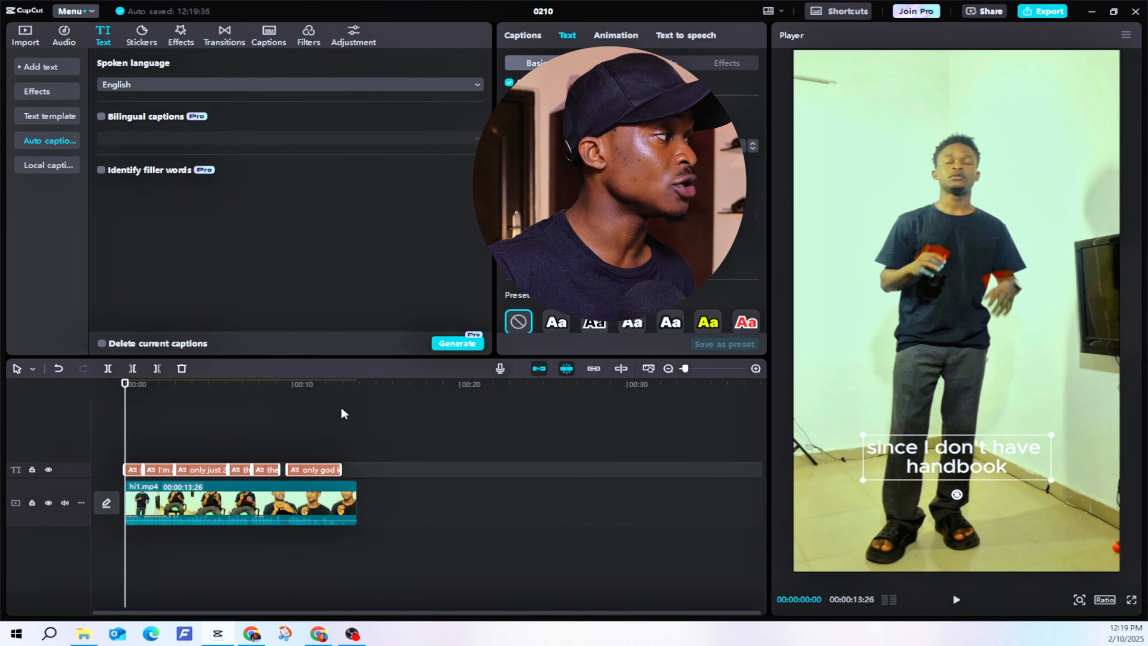
# Step: Move the captions up to the middle of the frame and apply the THE caption template to all captions
pyautogui.moveTo(133, 436); pyautogui.dragTo(143, 435)
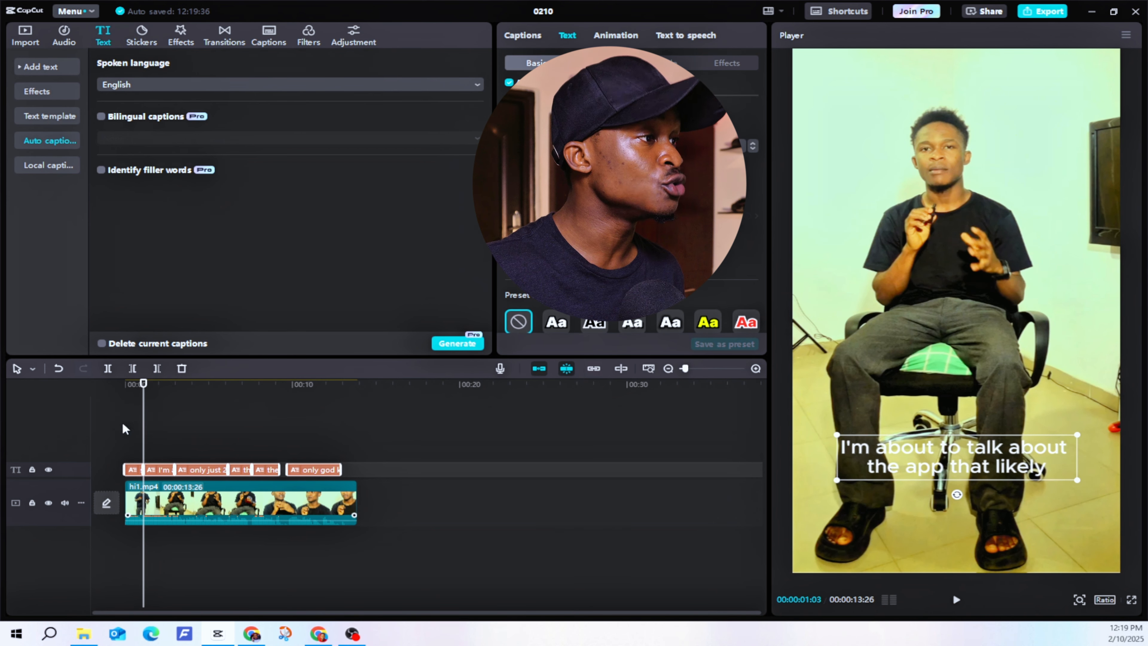
pyautogui.click(158, 433)
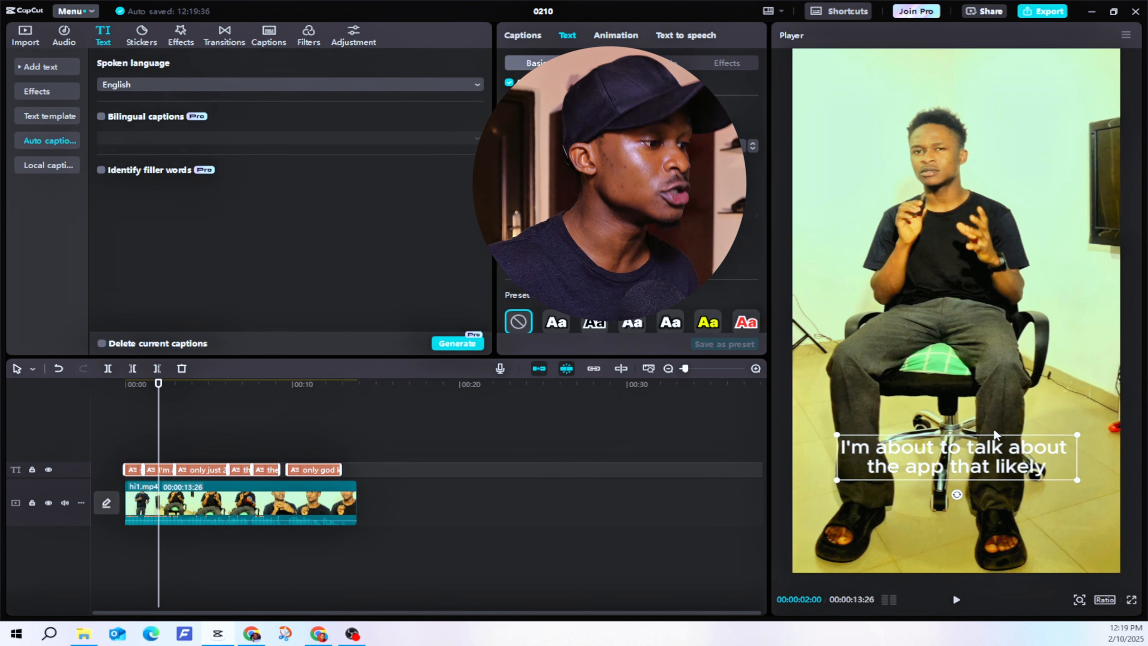
pyautogui.moveTo(983, 458); pyautogui.dragTo(981, 308)
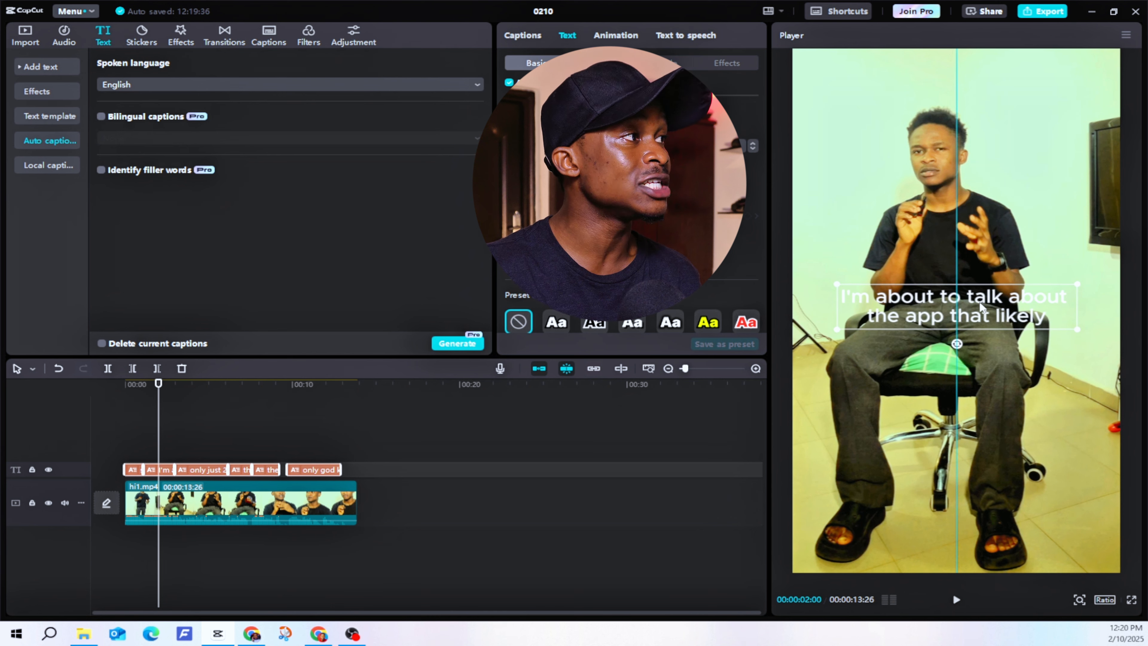
pyautogui.click(618, 66)
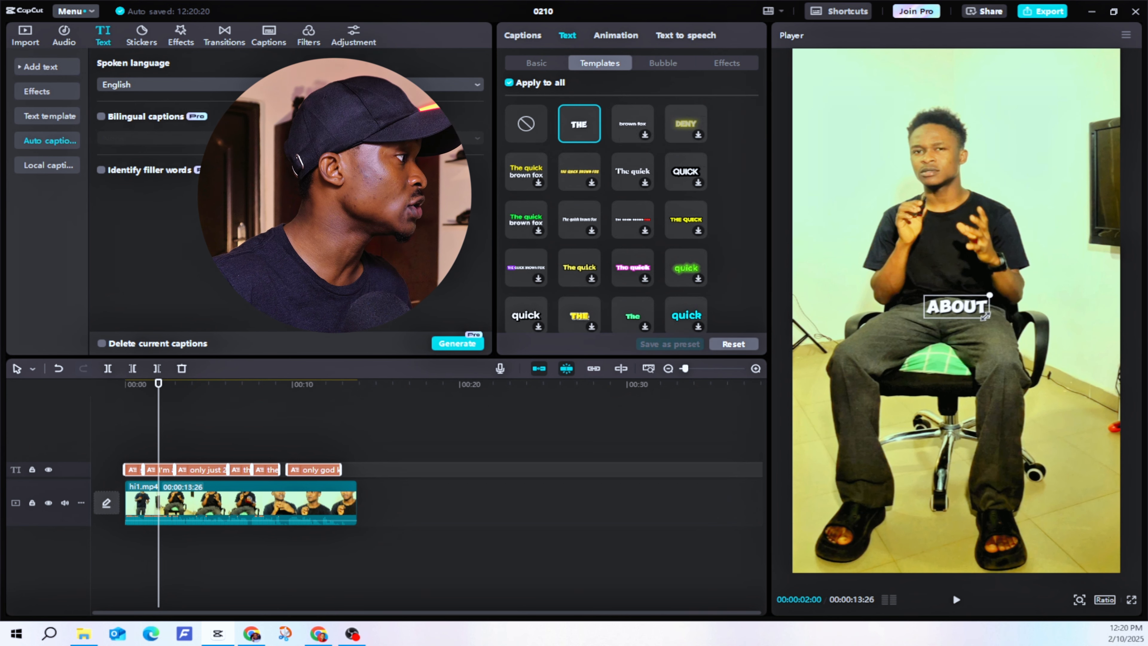
# Step: Play back the video from the start to preview the styled captions
pyautogui.moveTo(158, 435); pyautogui.dragTo(106, 433)
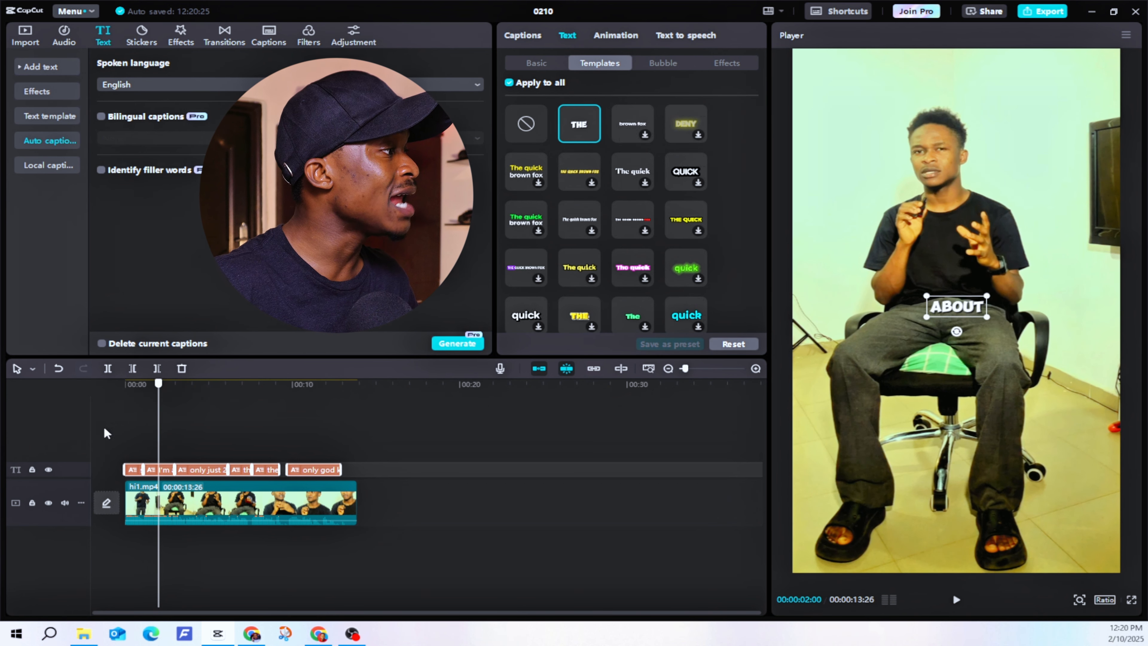
pyautogui.click(153, 420)
pyautogui.press('space')
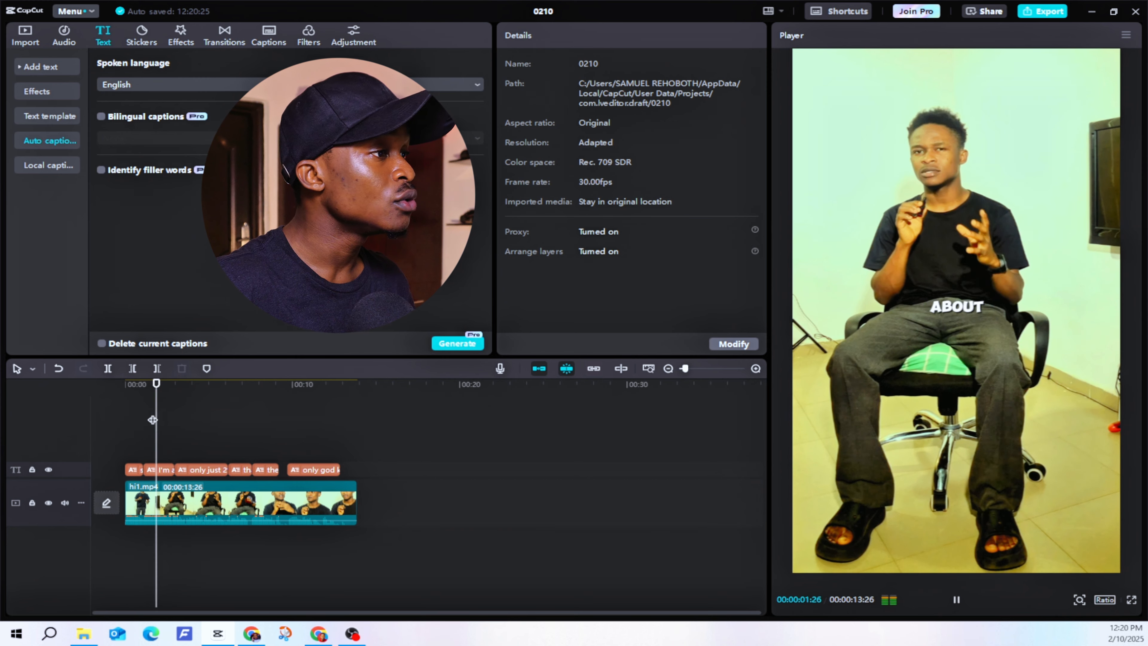
pyautogui.click(153, 420)
pyautogui.press('space')
pyautogui.moveTo(159, 411); pyautogui.dragTo(252, 397)
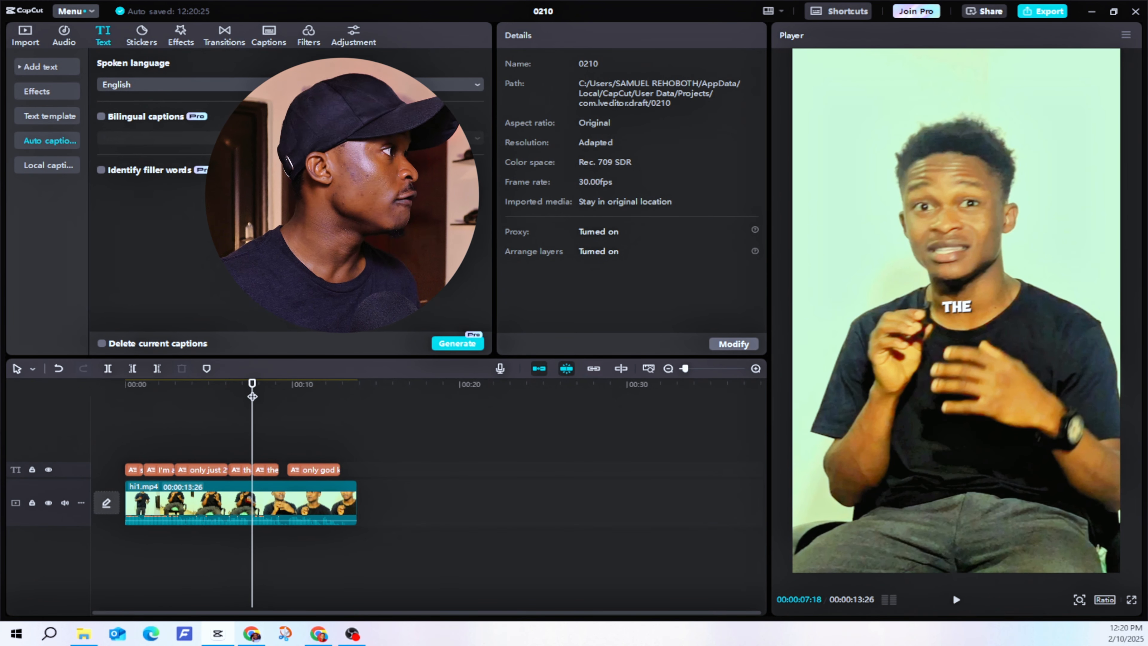
pyautogui.click(180, 433)
pyautogui.moveTo(179, 433); pyautogui.dragTo(1, 436)
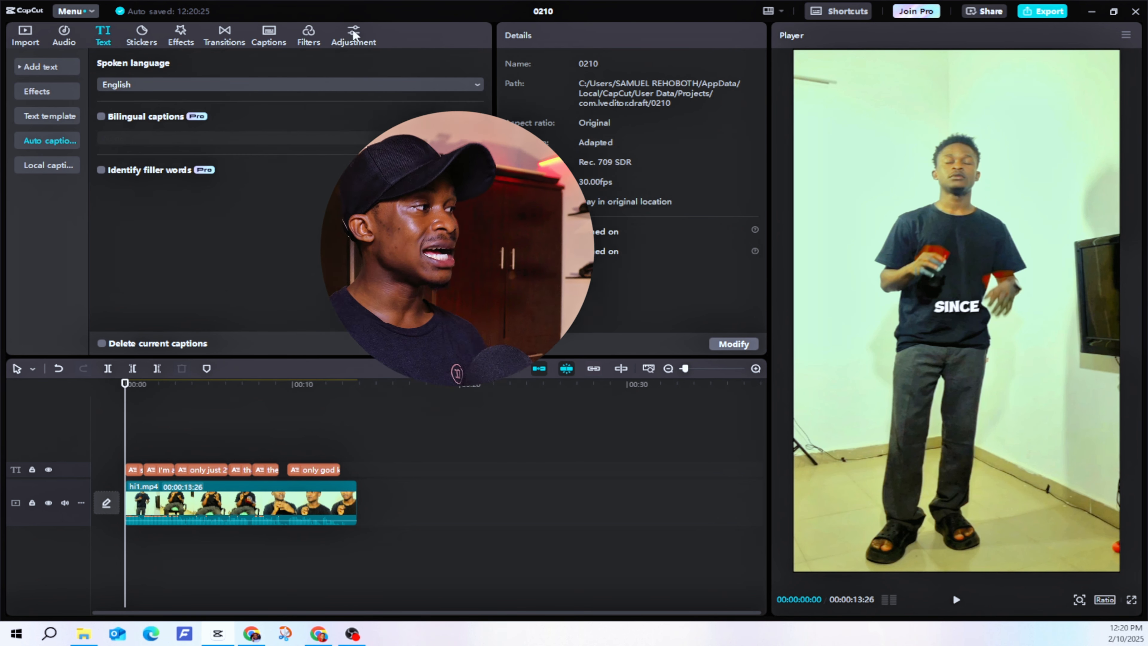
# Step: Add a custom adjustment layer, stretch it across the whole video clip and place it below the captions track
pyautogui.click(353, 31)
pyautogui.moveTo(136, 122)
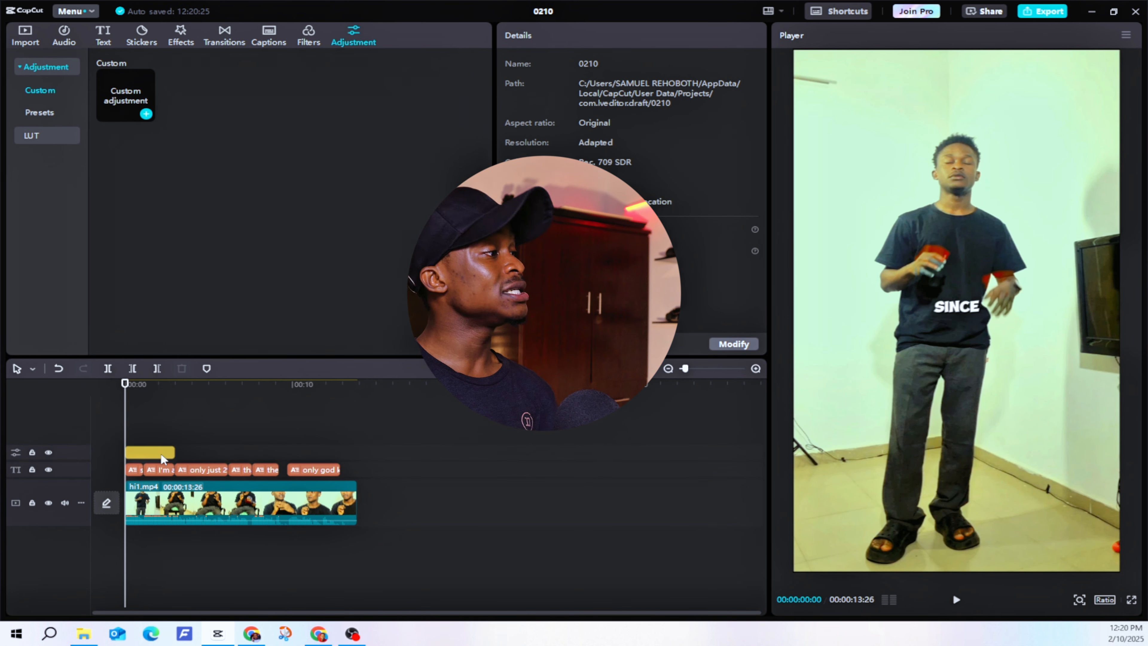
pyautogui.moveTo(161, 454); pyautogui.dragTo(357, 450)
pyautogui.moveTo(169, 453); pyautogui.dragTo(163, 492)
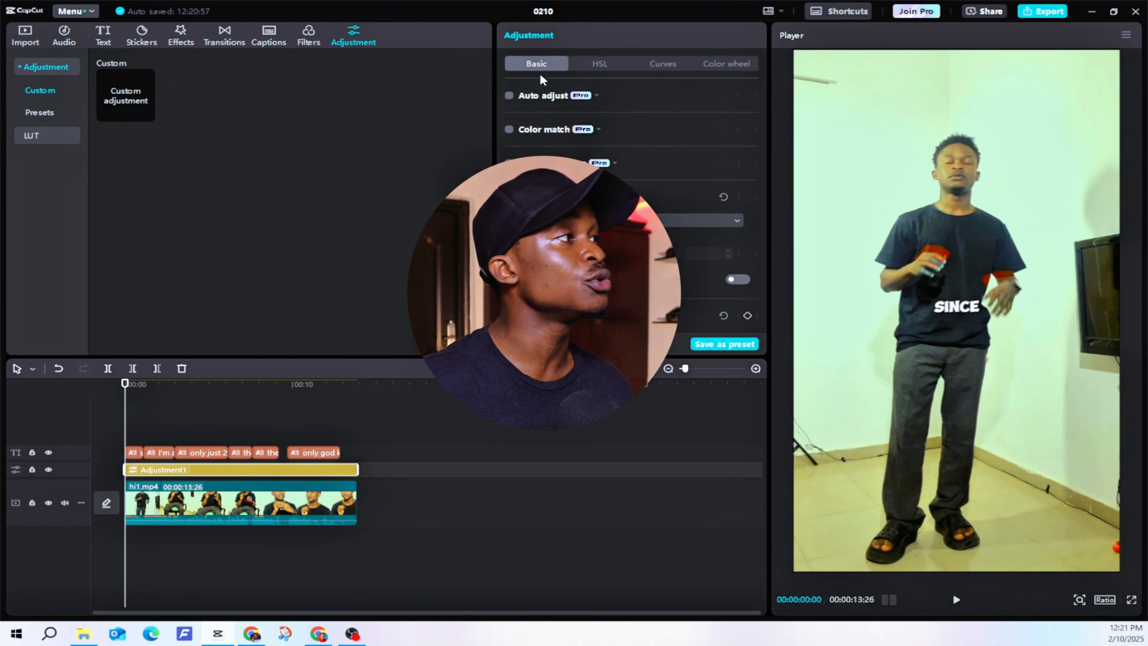
# Step: Examine the HSL colour options and the basic adjustment sliders of the adjustment layer
pyautogui.click(592, 65)
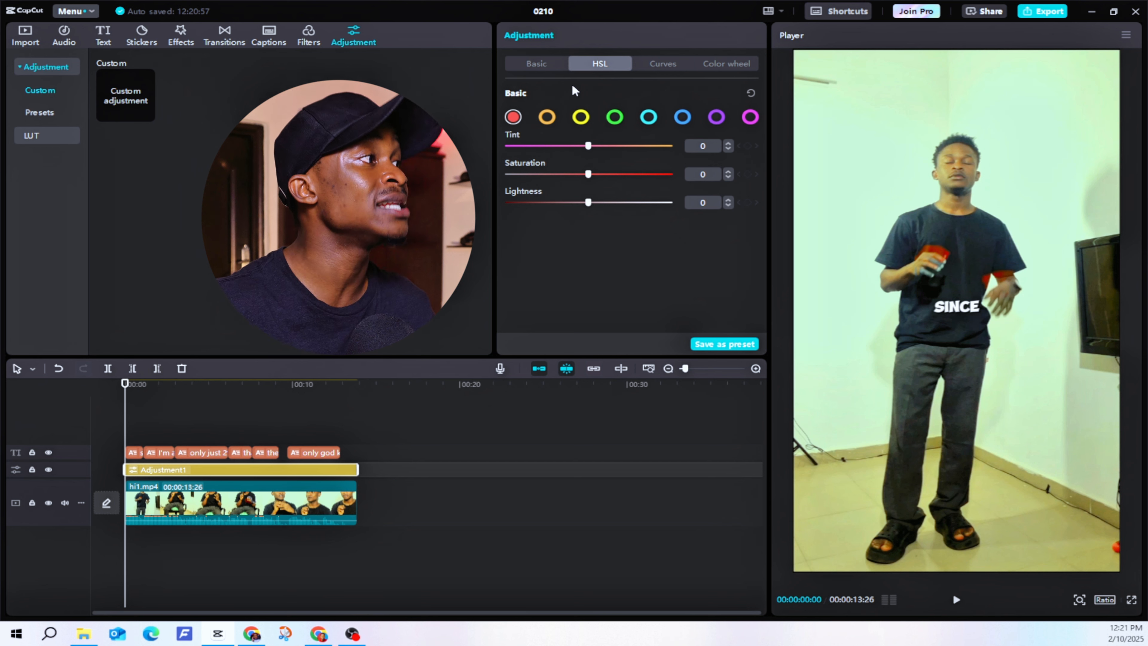
pyautogui.click(548, 117)
pyautogui.click(581, 117)
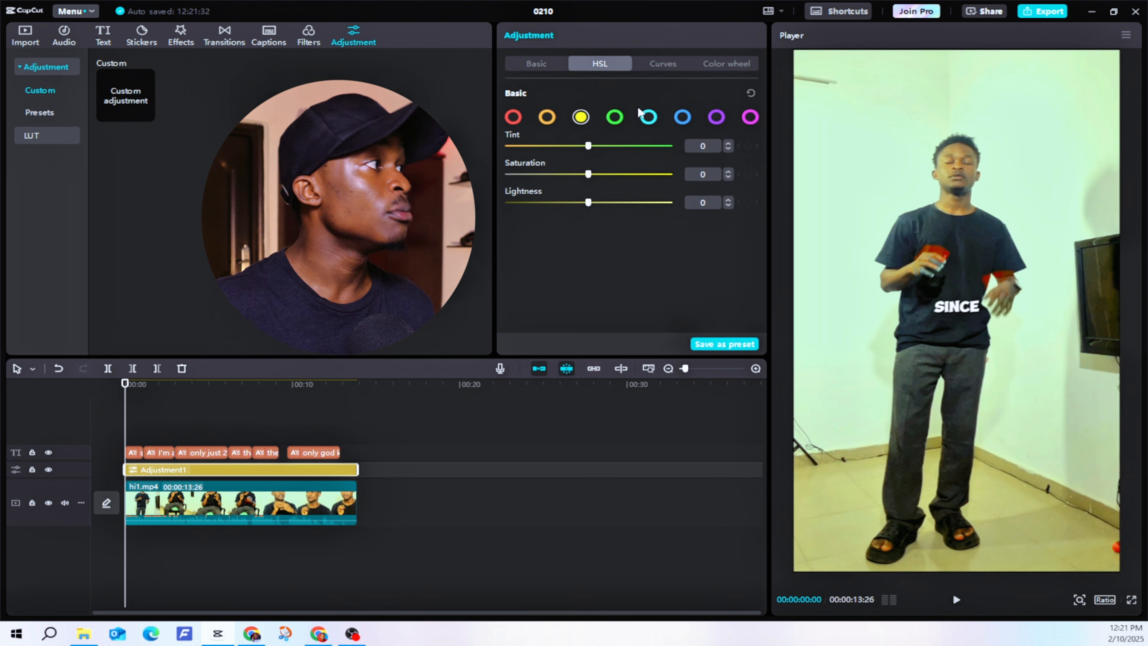
pyautogui.click(533, 68)
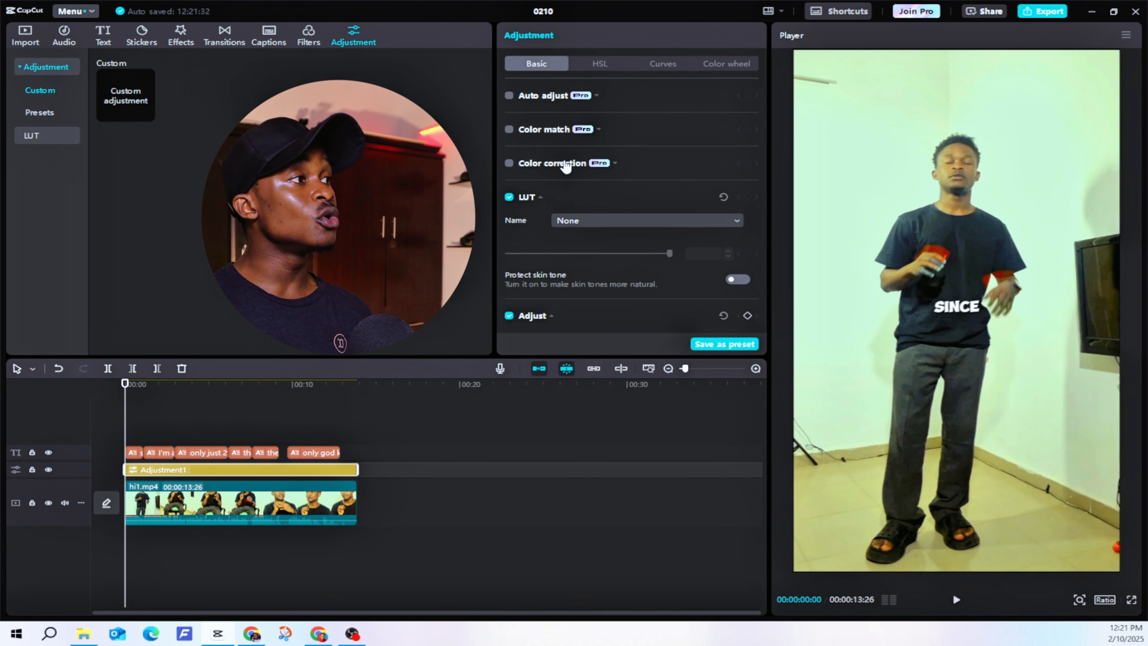
pyautogui.scroll(-5, 583, 171)
pyautogui.scroll(-3, 589, 167)
pyautogui.scroll(8, 590, 164)
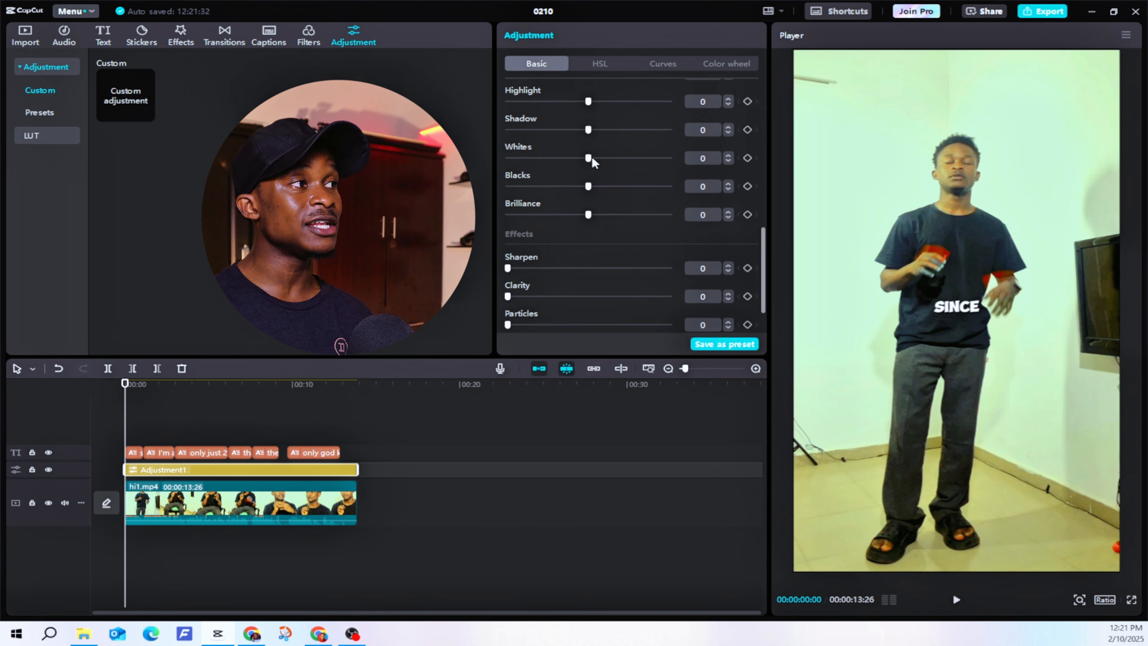
pyautogui.scroll(-1, 591, 155)
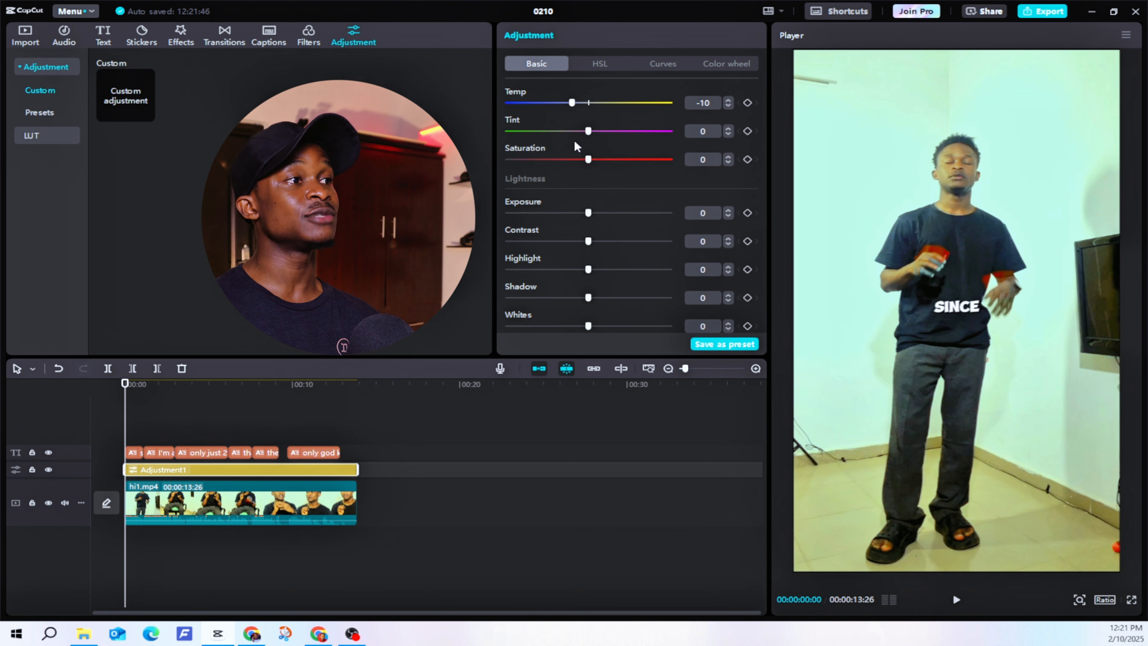
# Step: Set the adjustment layer's exposure to 9 and contrast to 8
pyautogui.moveTo(555, 131); pyautogui.dragTo(590, 133)
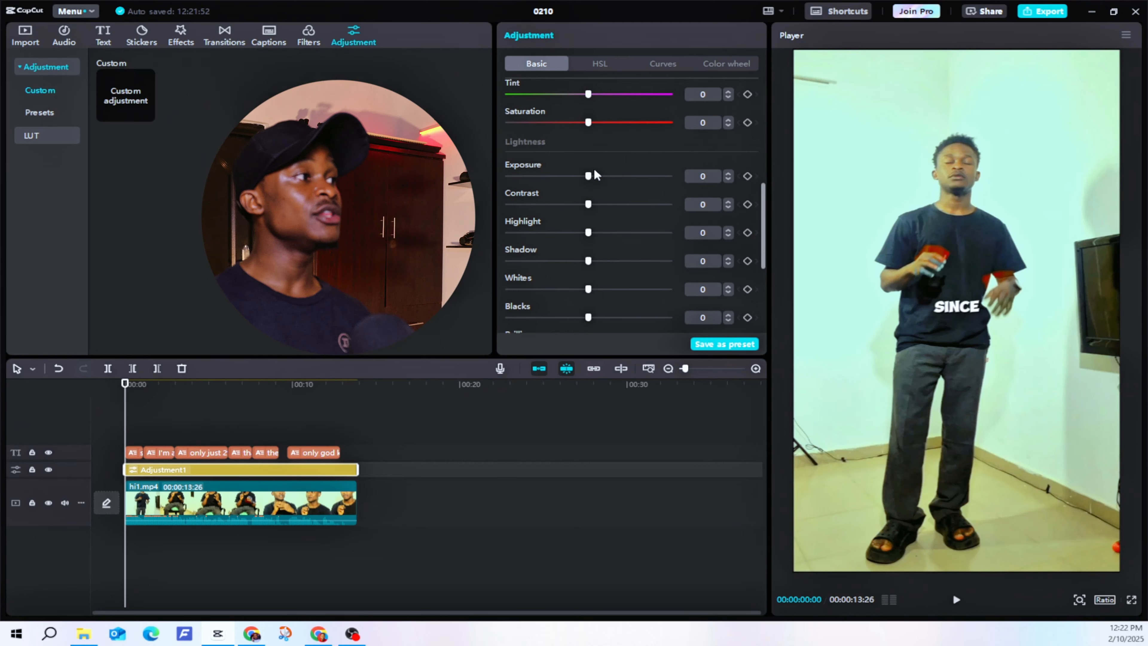
pyautogui.scroll(-1, 592, 170)
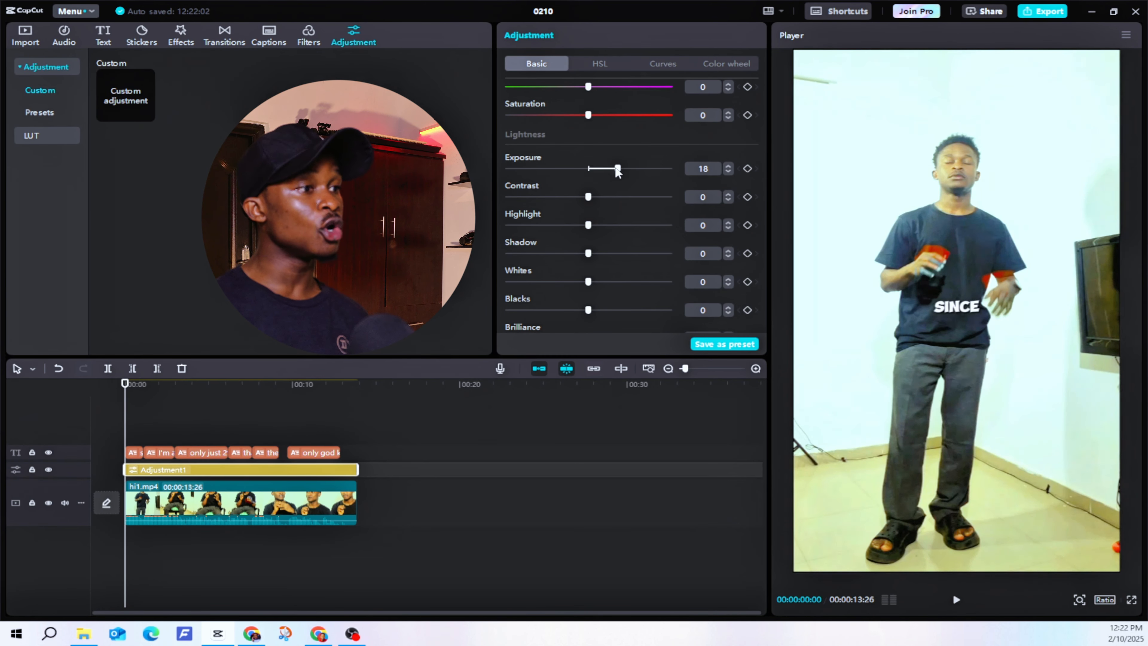
pyautogui.moveTo(618, 171)
pyautogui.mouseDown()
pyautogui.moveTo(550, 171)
pyautogui.moveTo(602, 171)
pyautogui.mouseUp()
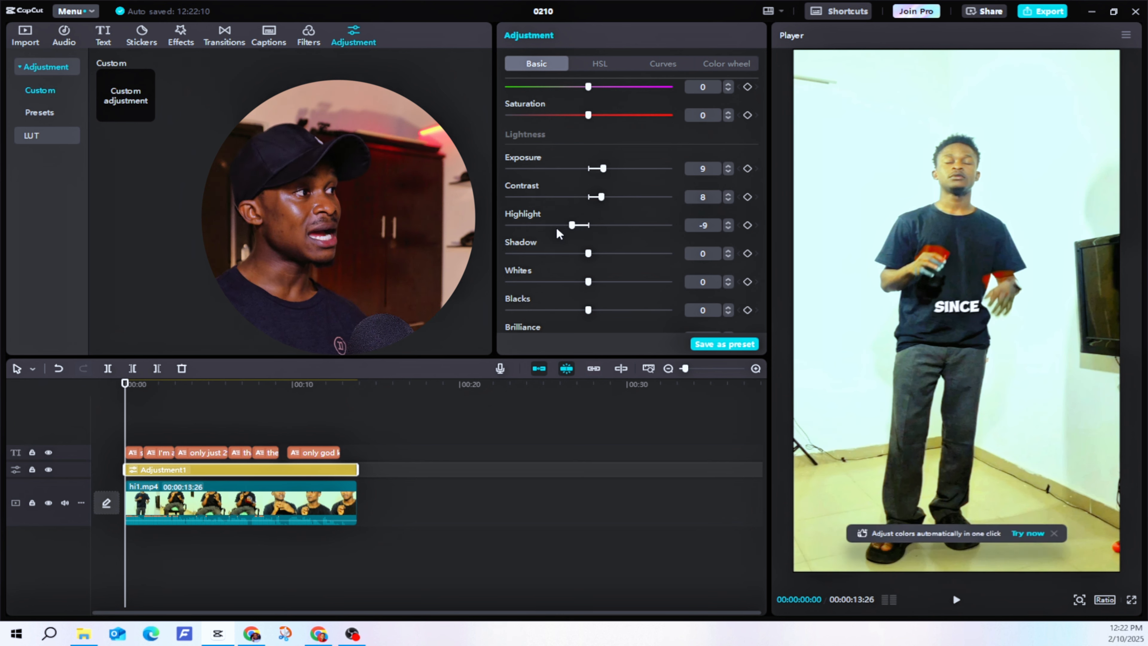
# Step: Lower the highlight to -28 and the shadow to -15
pyautogui.moveTo(557, 226); pyautogui.dragTo(543, 227)
pyautogui.scroll(-5, 572, 225)
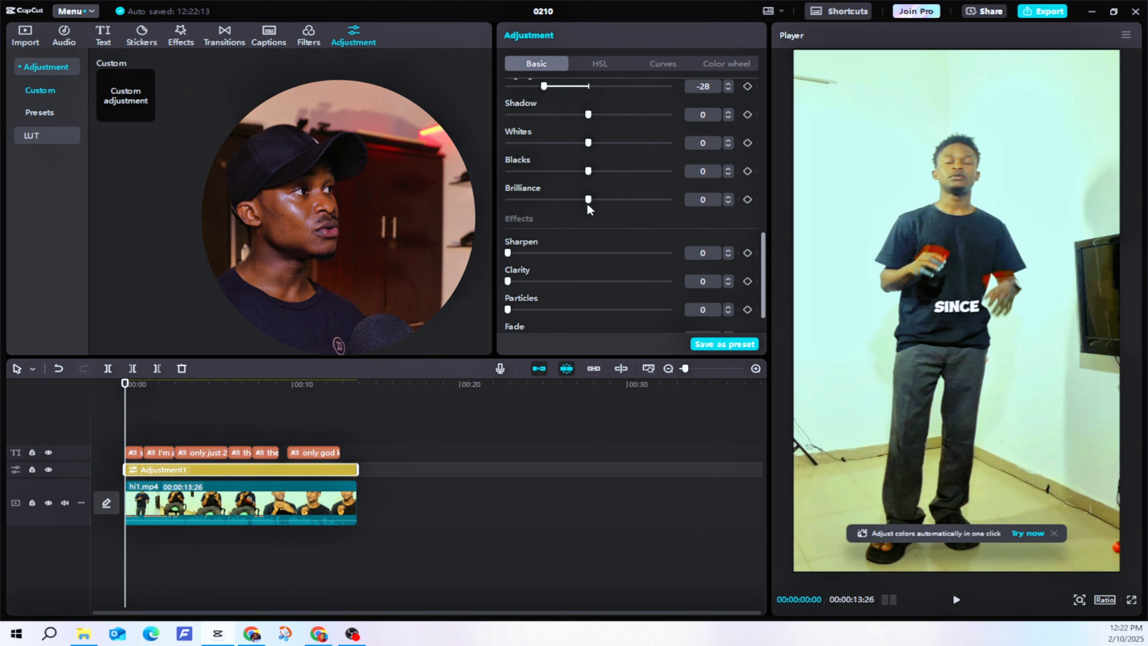
pyautogui.scroll(-2, 589, 181)
pyautogui.scroll(2, 568, 118)
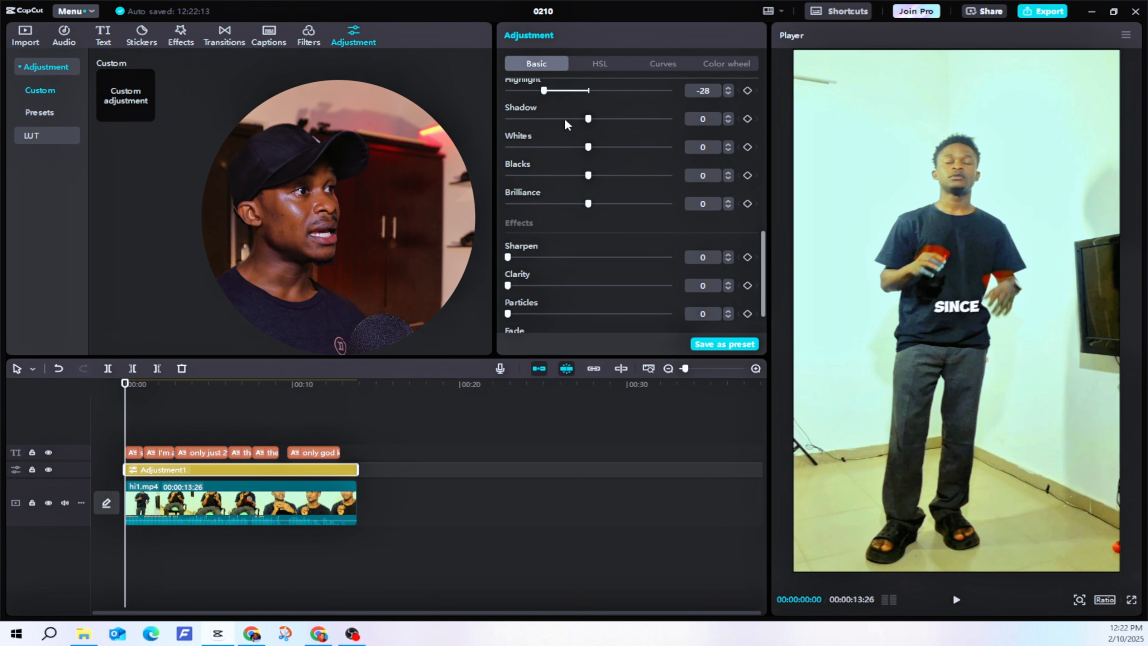
pyautogui.click(565, 119)
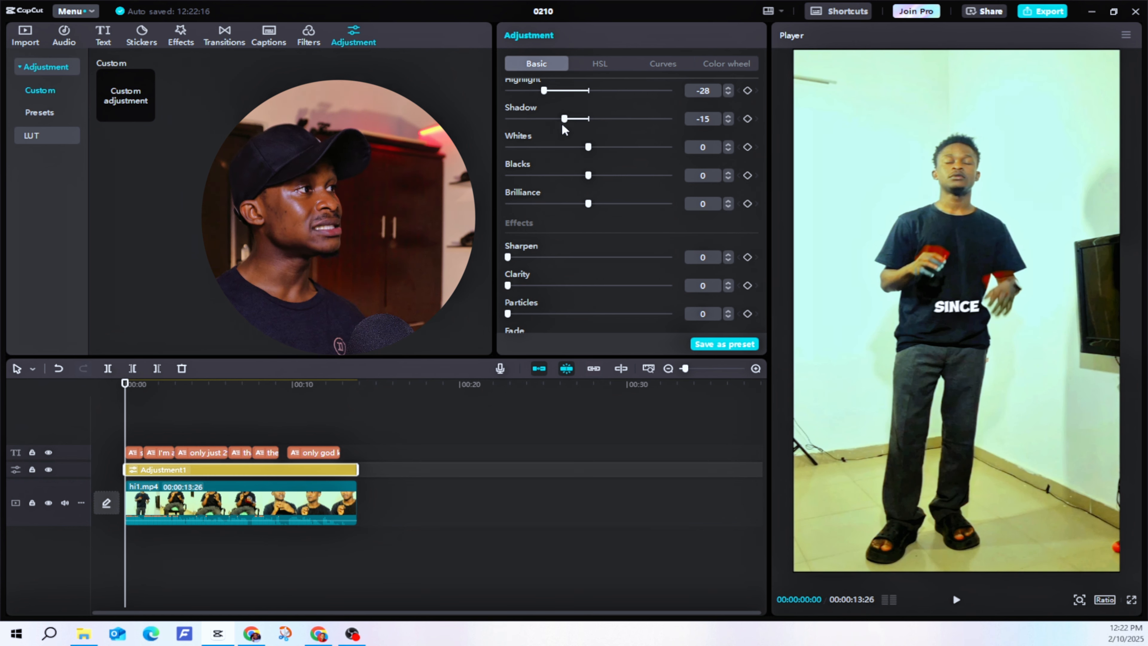
# Step: Raise the brilliance to 13 and the sharpen effect to 15
pyautogui.scroll(-2, 601, 190)
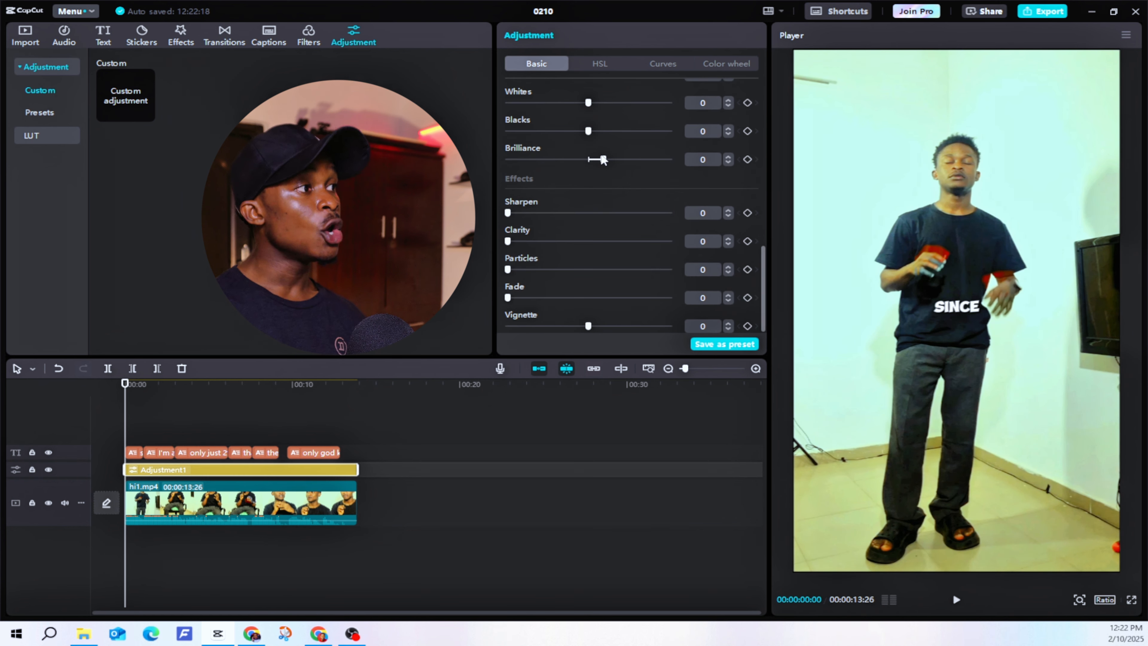
pyautogui.moveTo(603, 160); pyautogui.dragTo(606, 160)
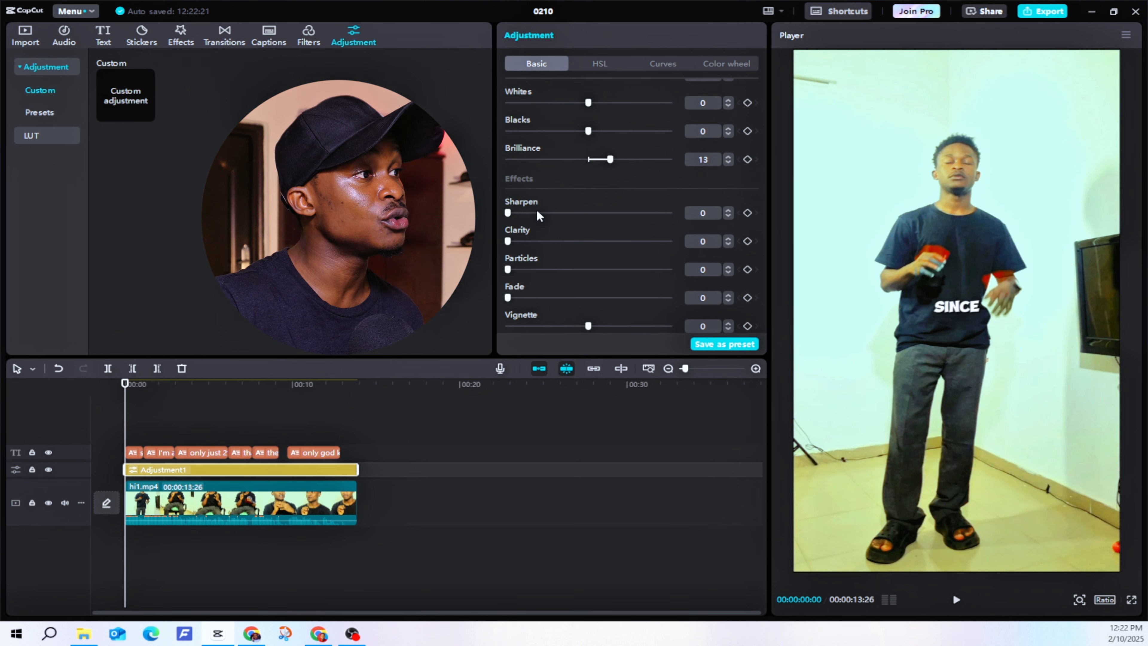
pyautogui.moveTo(537, 211)
pyautogui.mouseDown()
pyautogui.moveTo(563, 210)
pyautogui.moveTo(531, 213)
pyautogui.mouseUp()
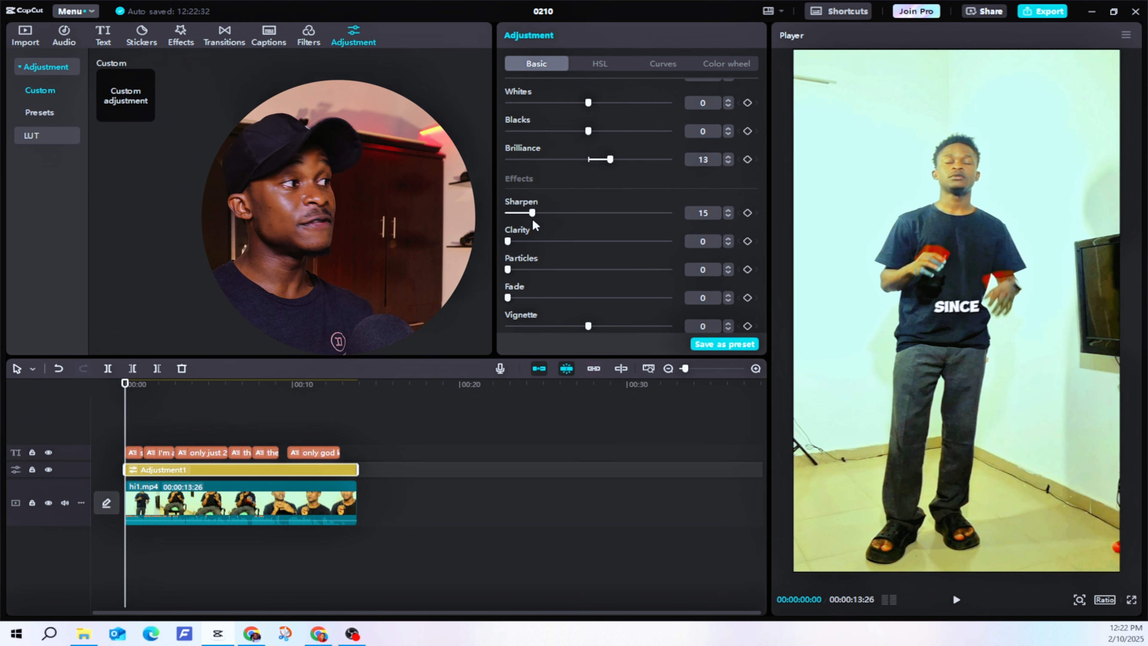